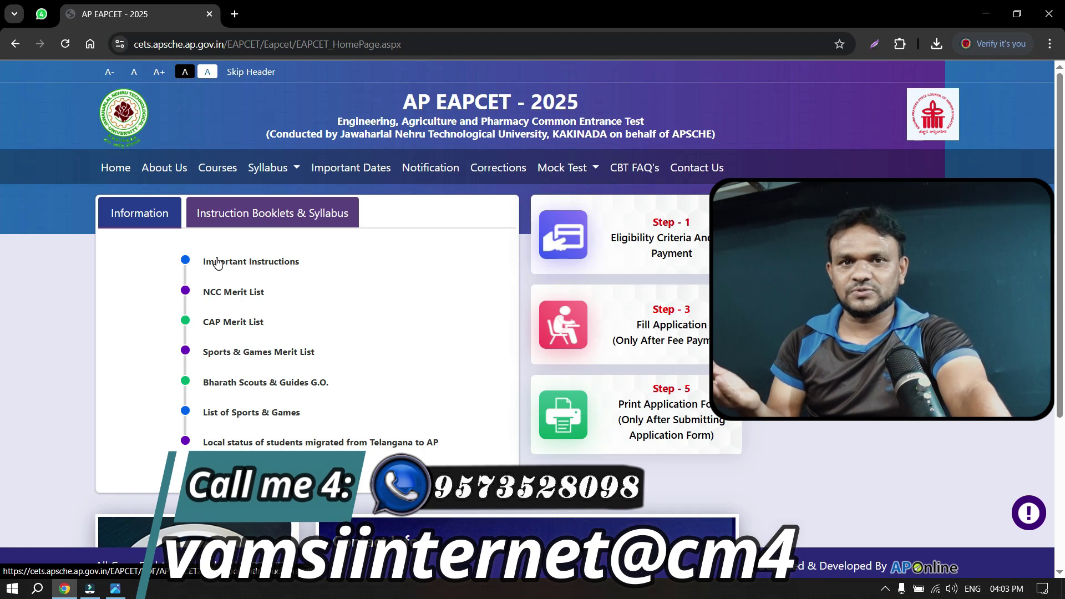
Review the AP EAPCET 2025 schedule on the Important Dates page and return to the home page.
click(356, 174)
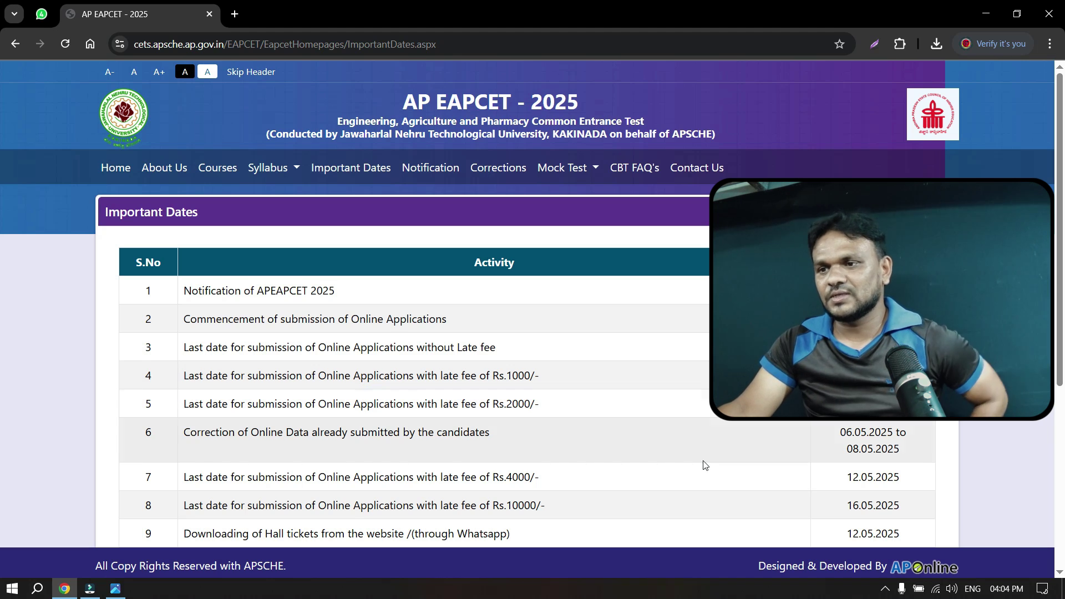
scroll(704, 464, down, 3)
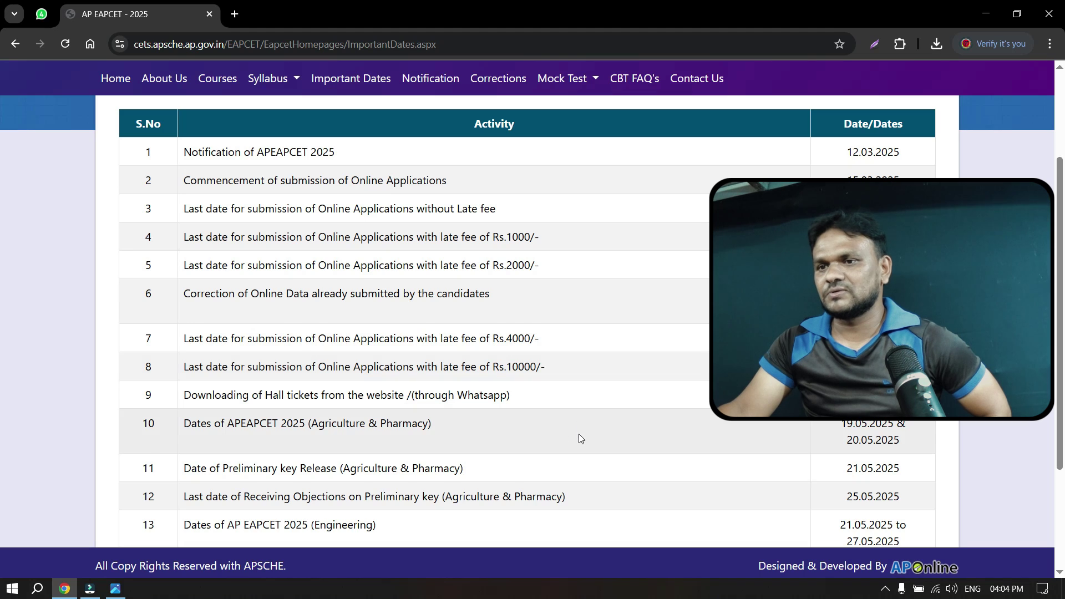
scroll(579, 439, down, 3)
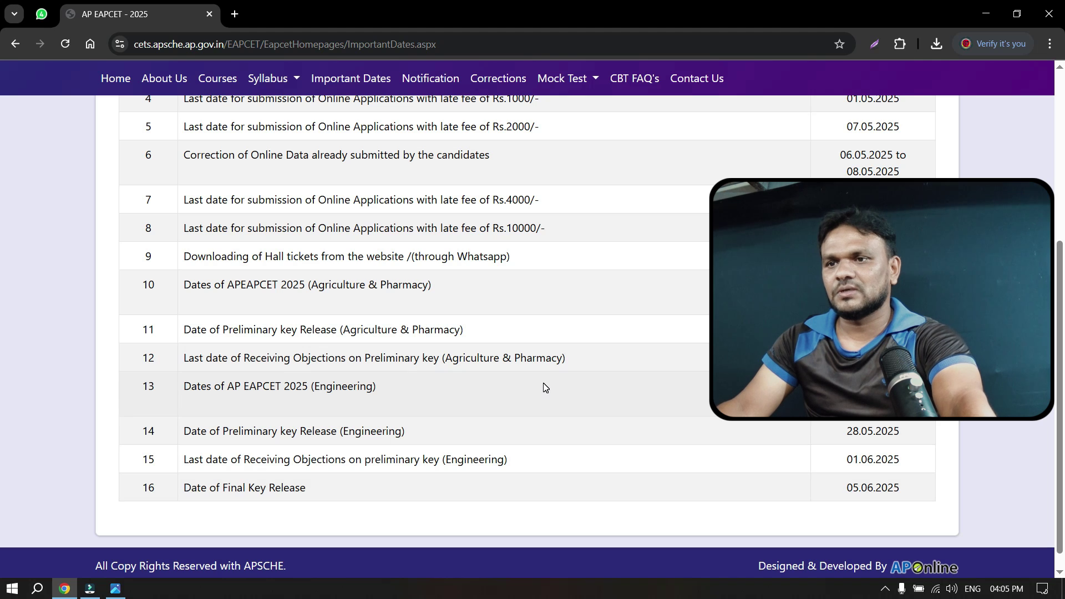
scroll(544, 387, up, 4)
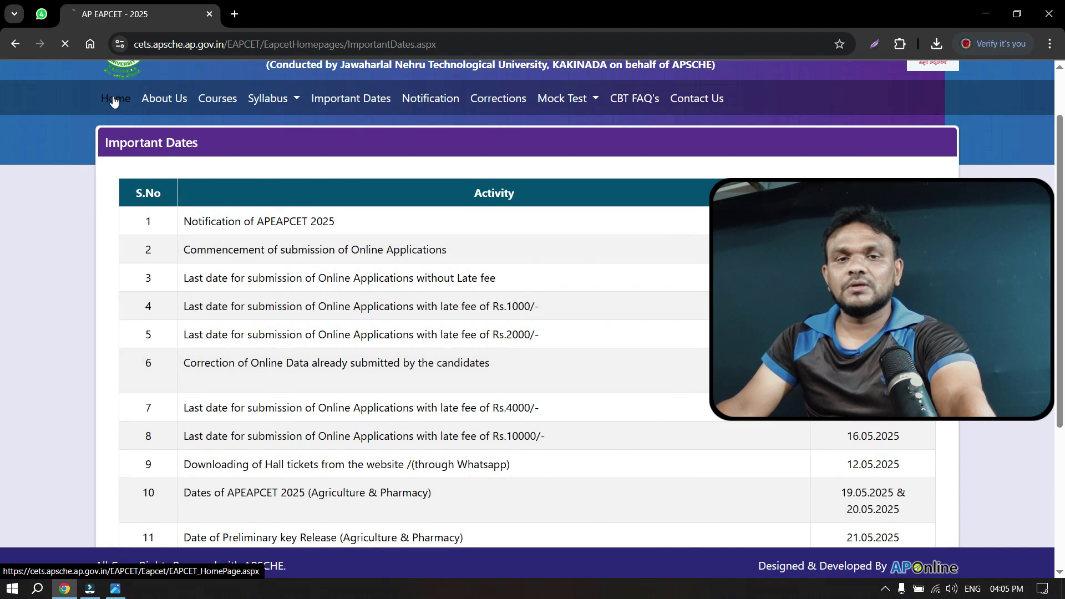
click(113, 98)
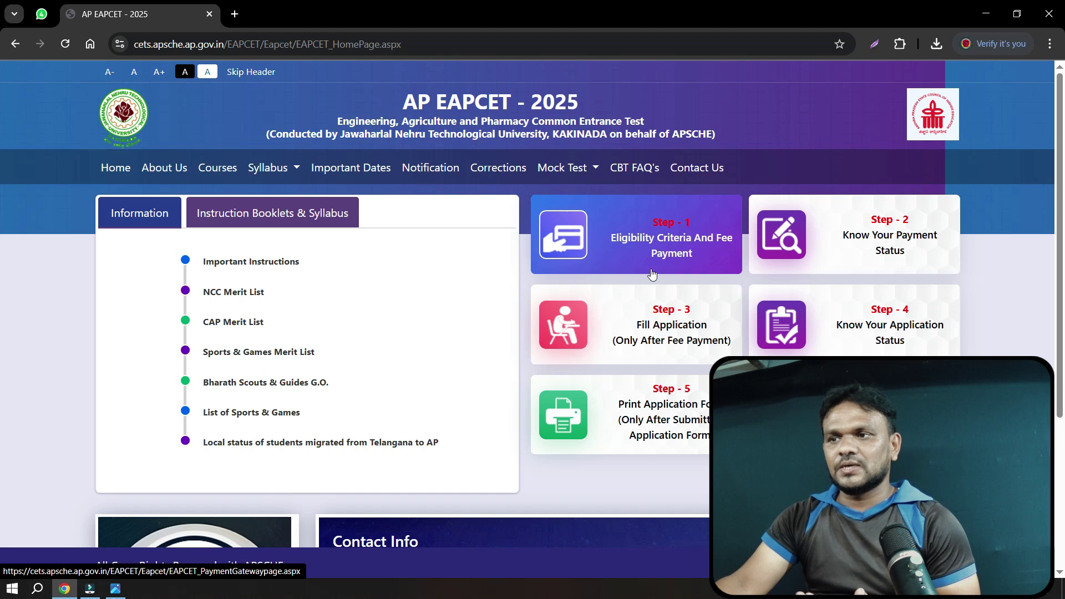
Open the Step 1 eligibility and fee payment form and select the stream Both (Engineering, Agriculture, Pharmacy).
click(668, 253)
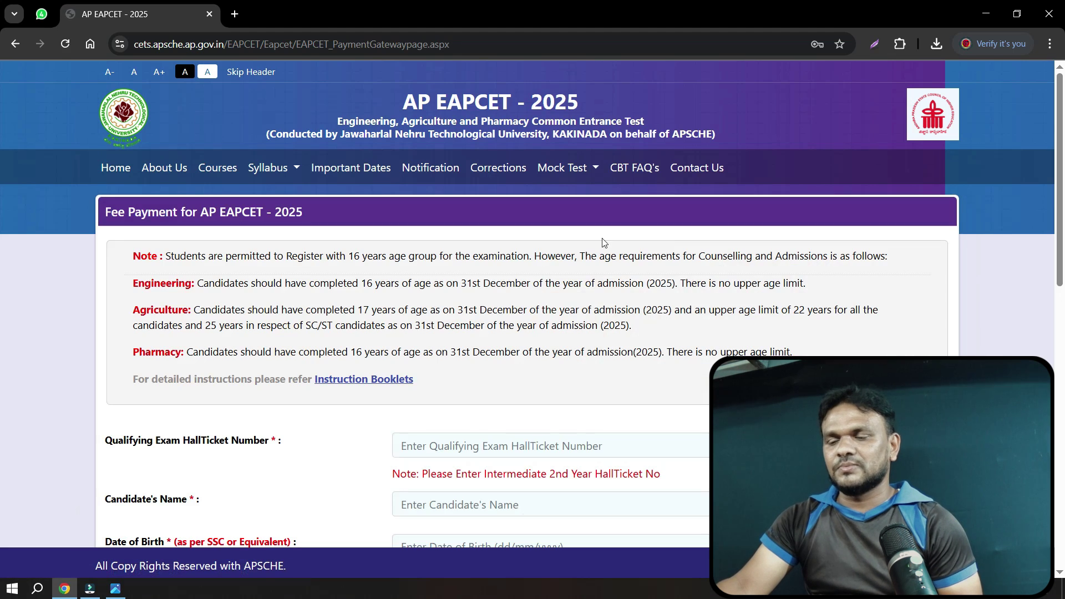
scroll(602, 244, down, 1)
scroll(593, 316, down, 3)
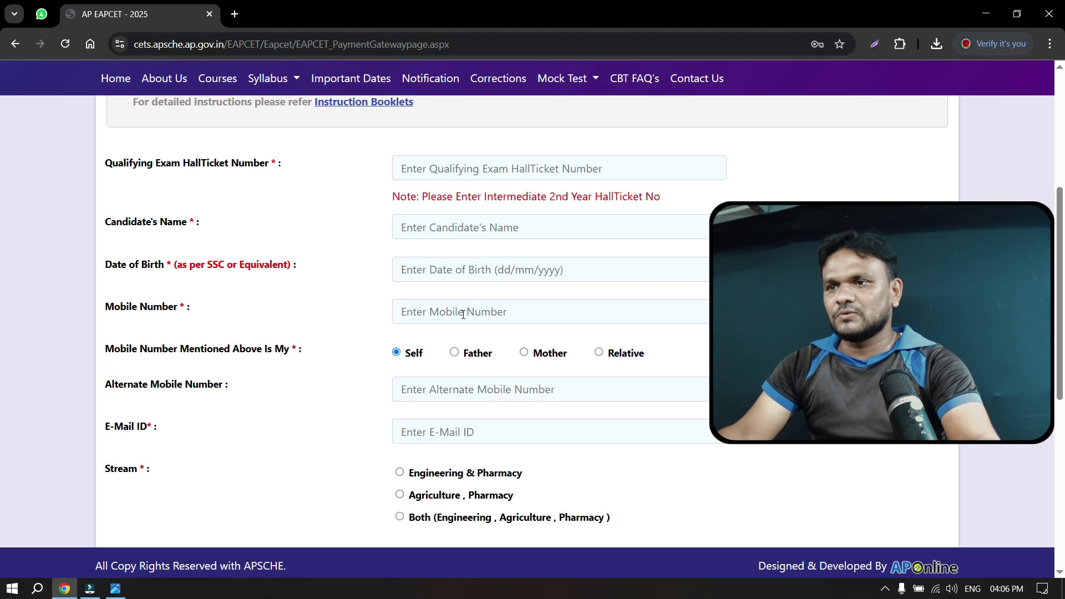
scroll(554, 284, down, 1)
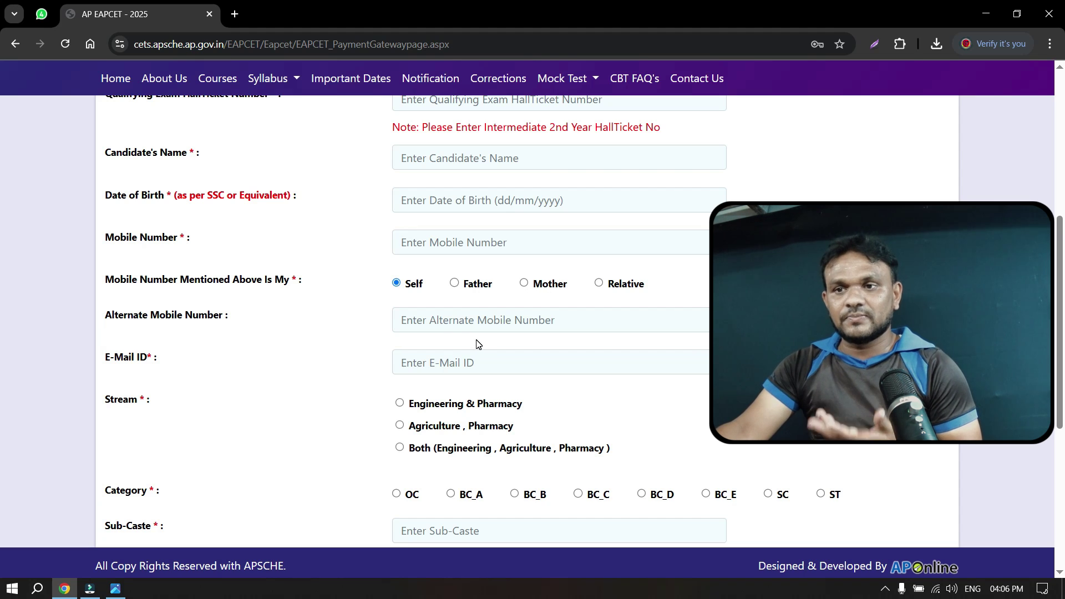
scroll(478, 342, down, 1)
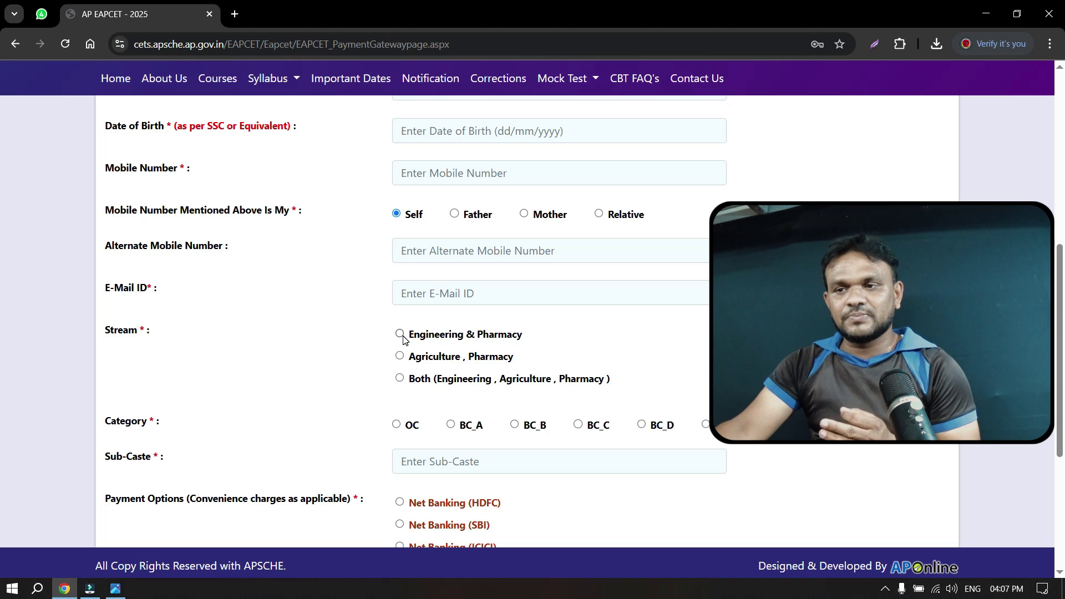
click(401, 379)
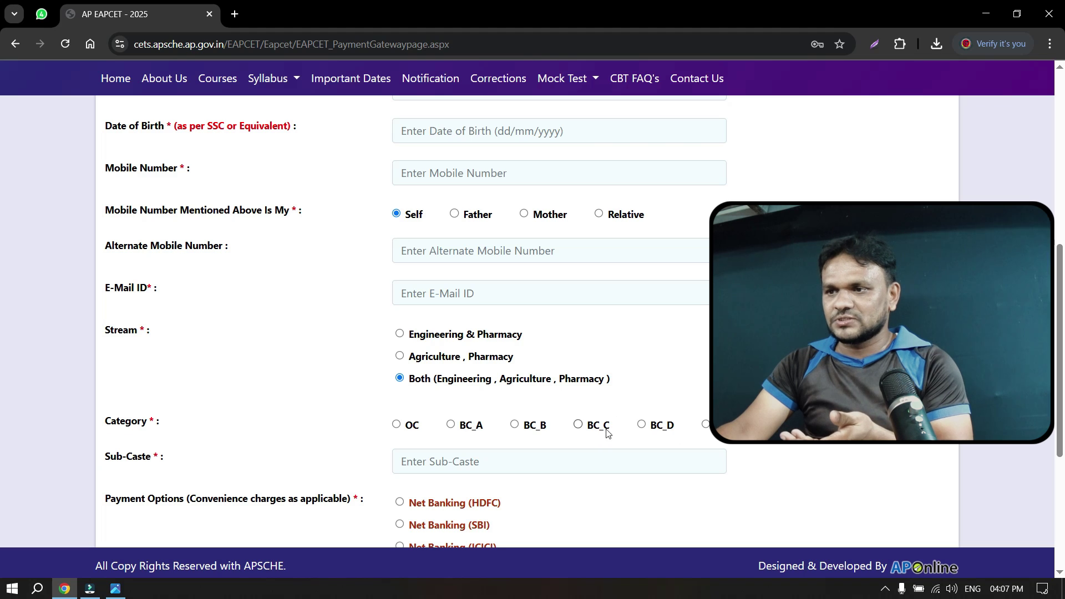
Review the category, sub-caste and payment options, and accept the eligibility declaration.
scroll(572, 418, down, 1)
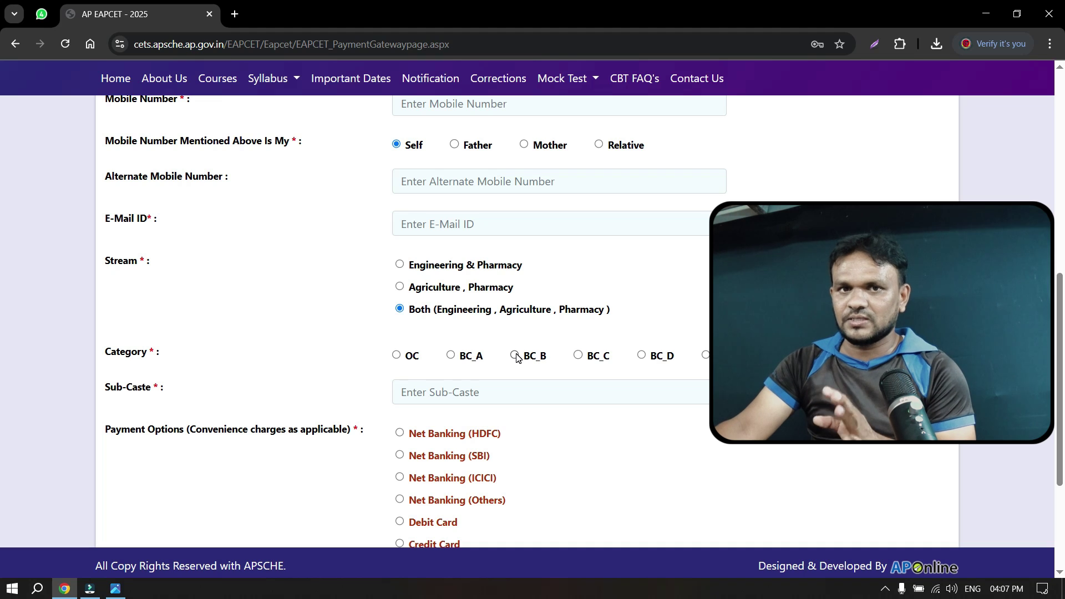
click(477, 392)
scroll(601, 392, down, 1)
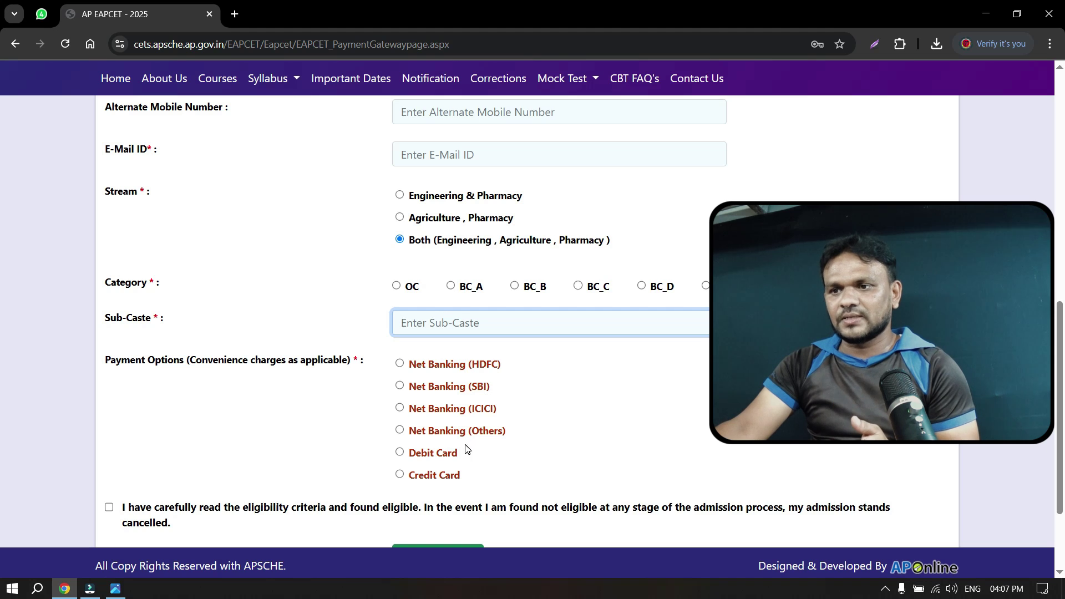
scroll(463, 445, down, 1)
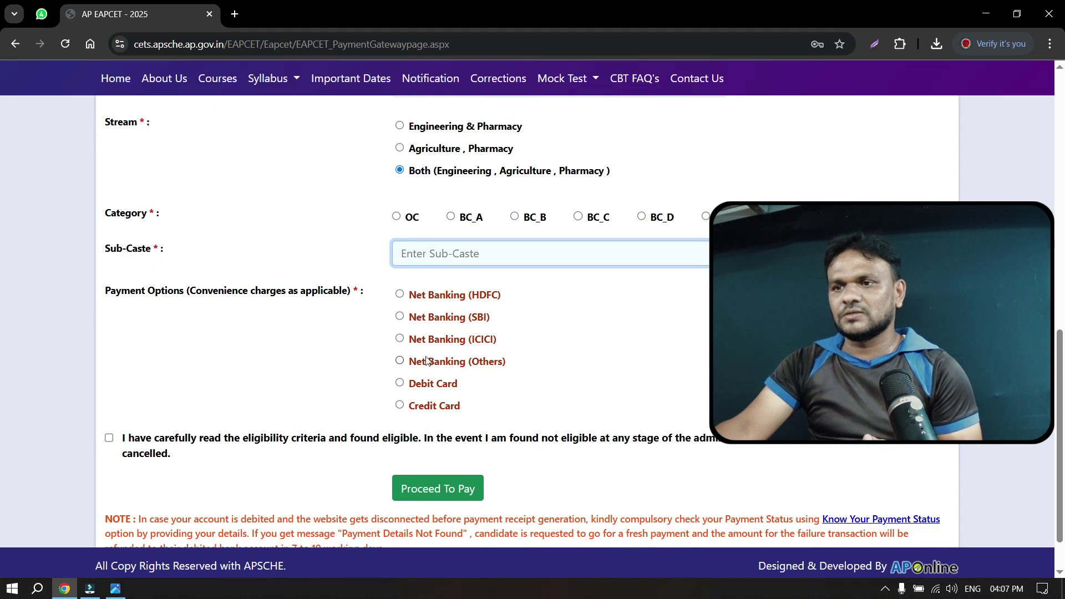
click(109, 438)
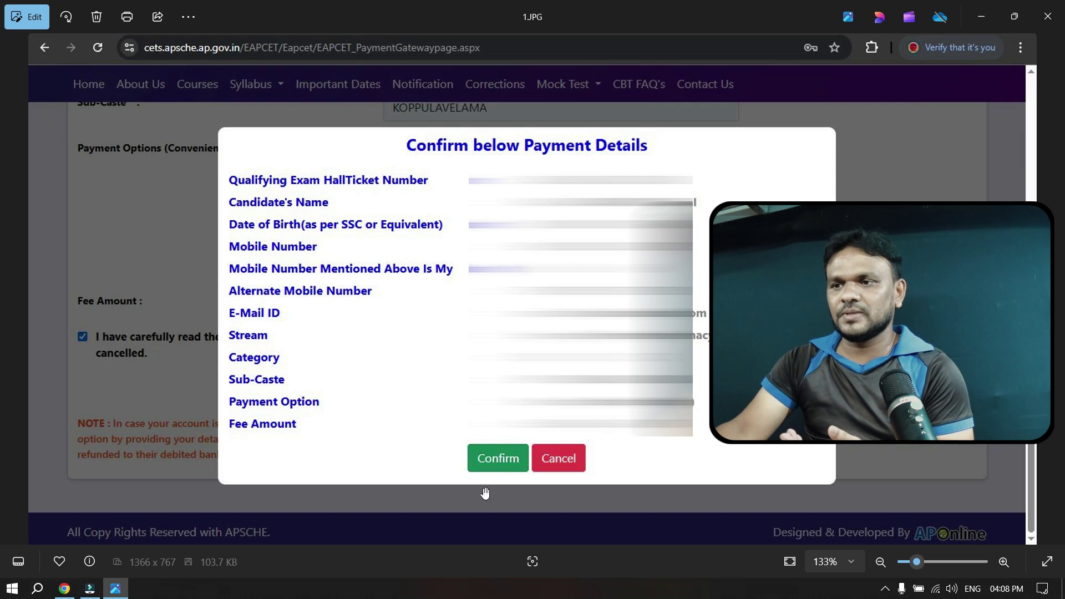
Go through the saved images of payment confirmation, net banking, income certificate and special reservation category in the image viewer.
key(Right)
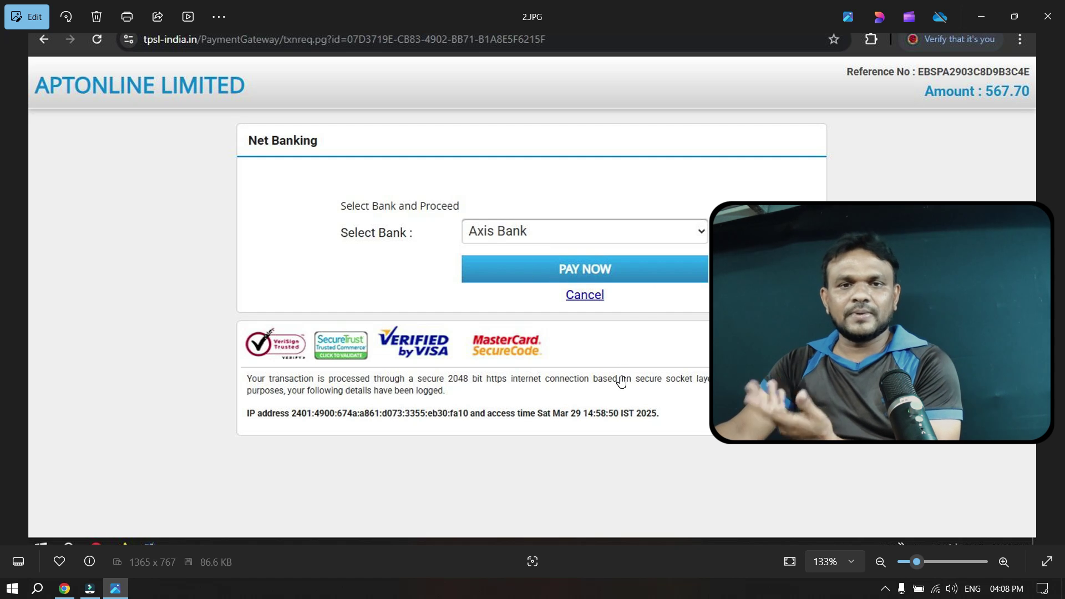
key(Right)
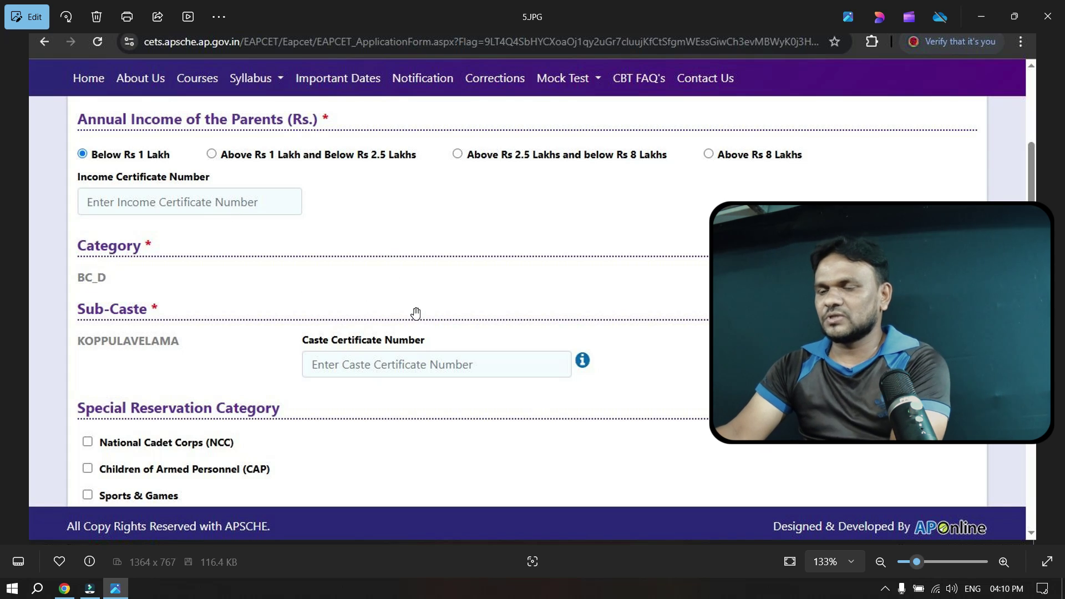
key(Right)
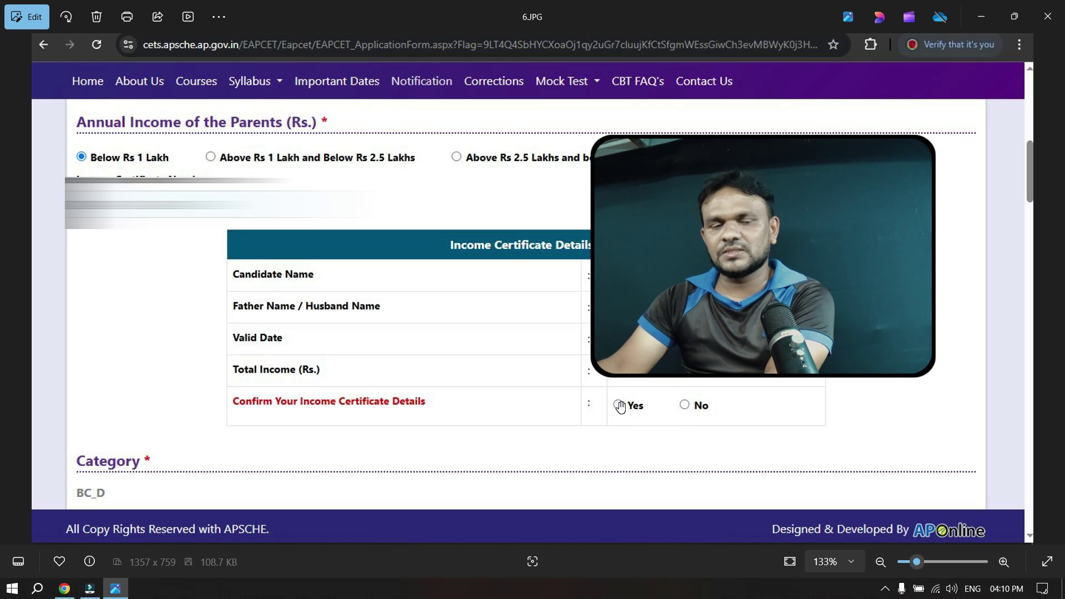
key(Left)
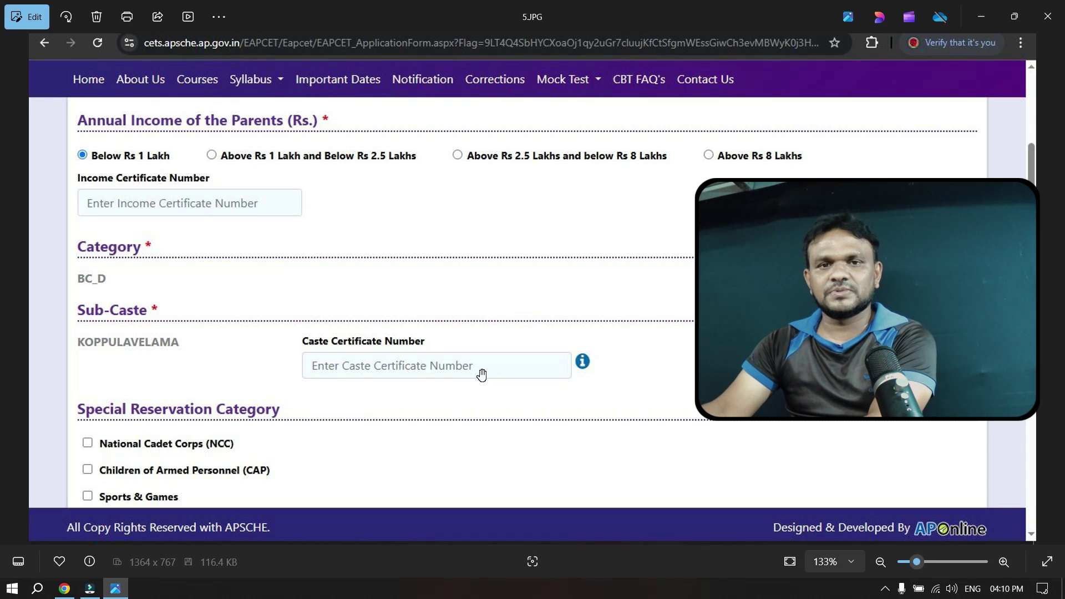
key(Right)
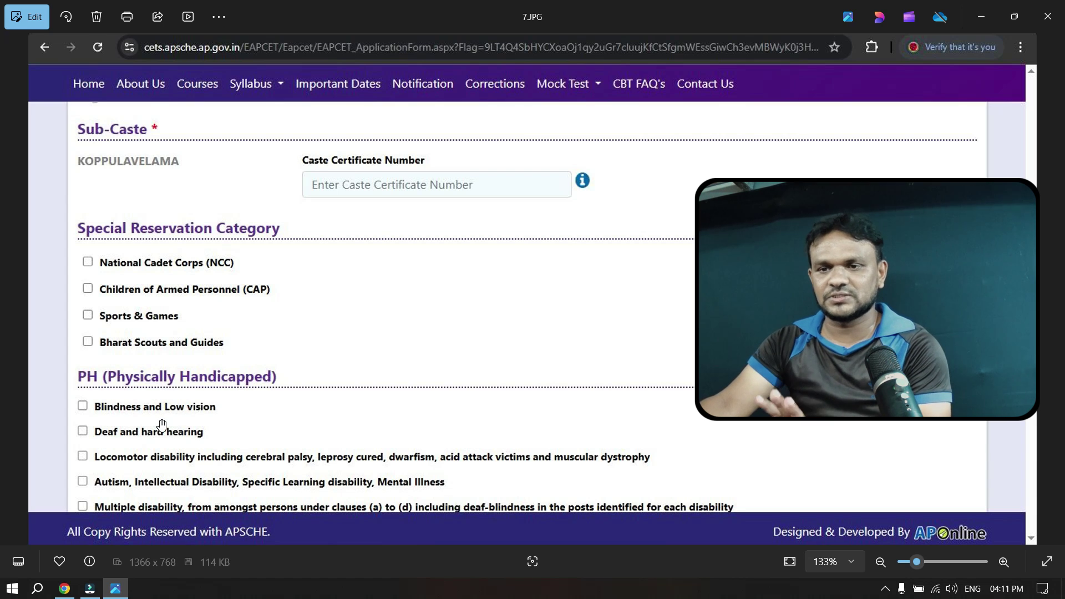
Examine the saved application form images covering minority status, addresses, qualifying examination, place of study and SSC details.
key(Right)
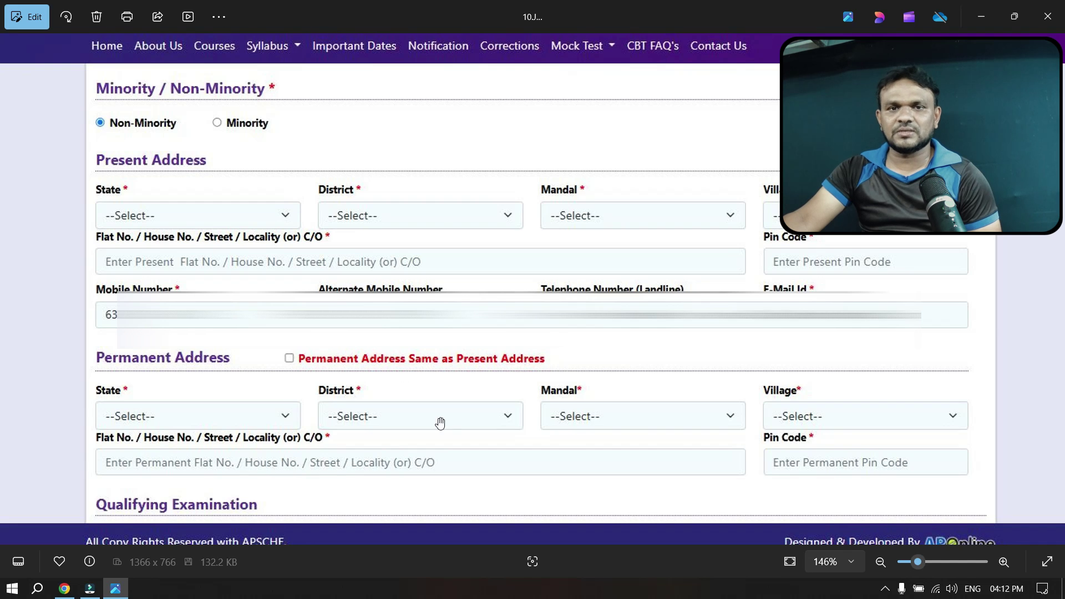
key(Right)
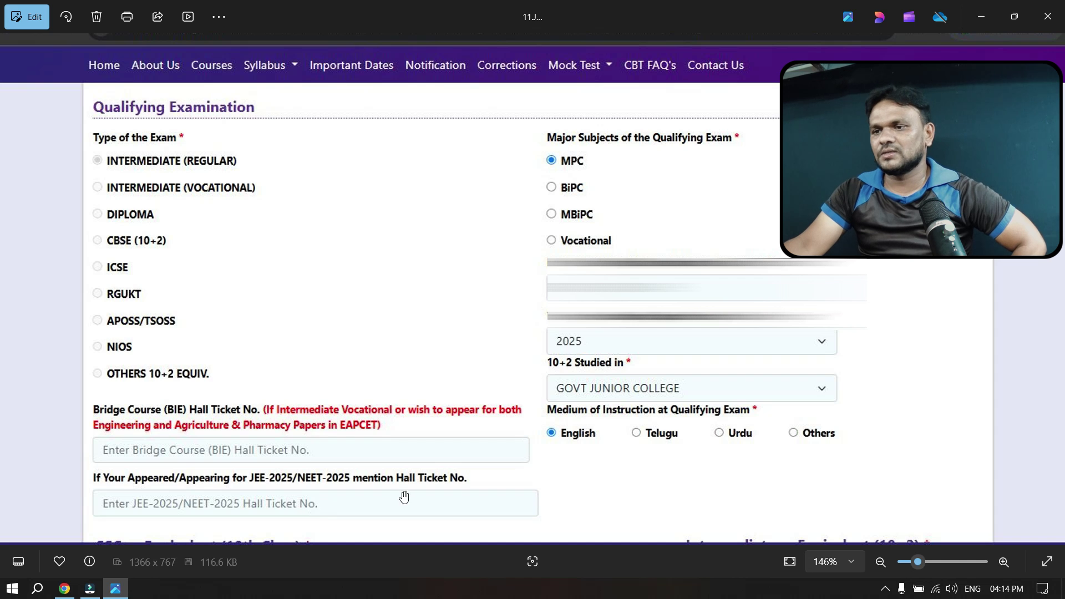
key(Right)
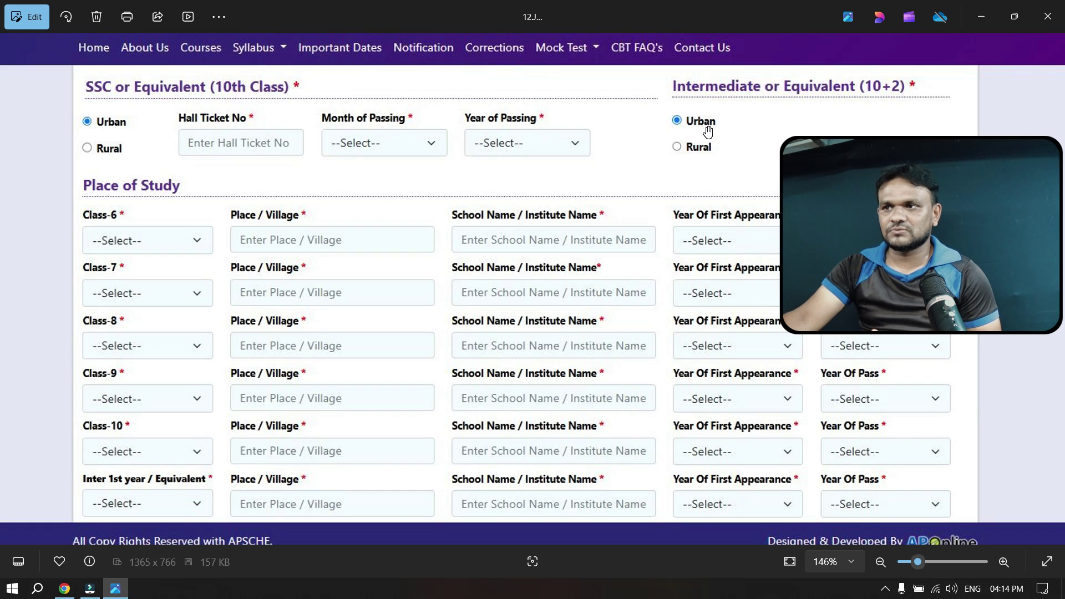
key(Right)
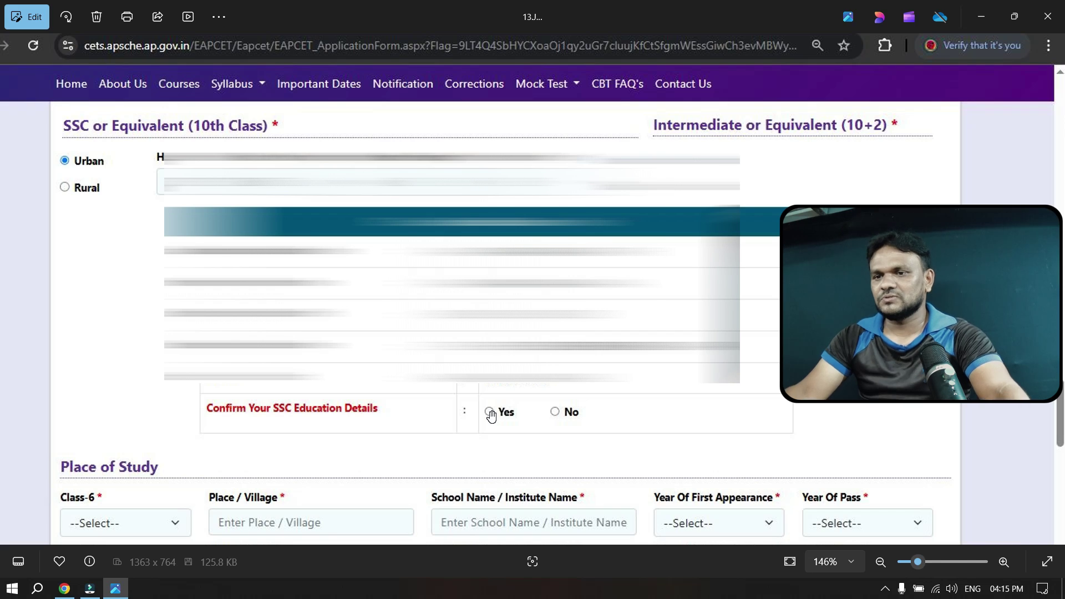
Examine the saved images of the test centre preferences, declaration and final preview, and return to the AP EAPCET home page in Chrome.
key(Right)
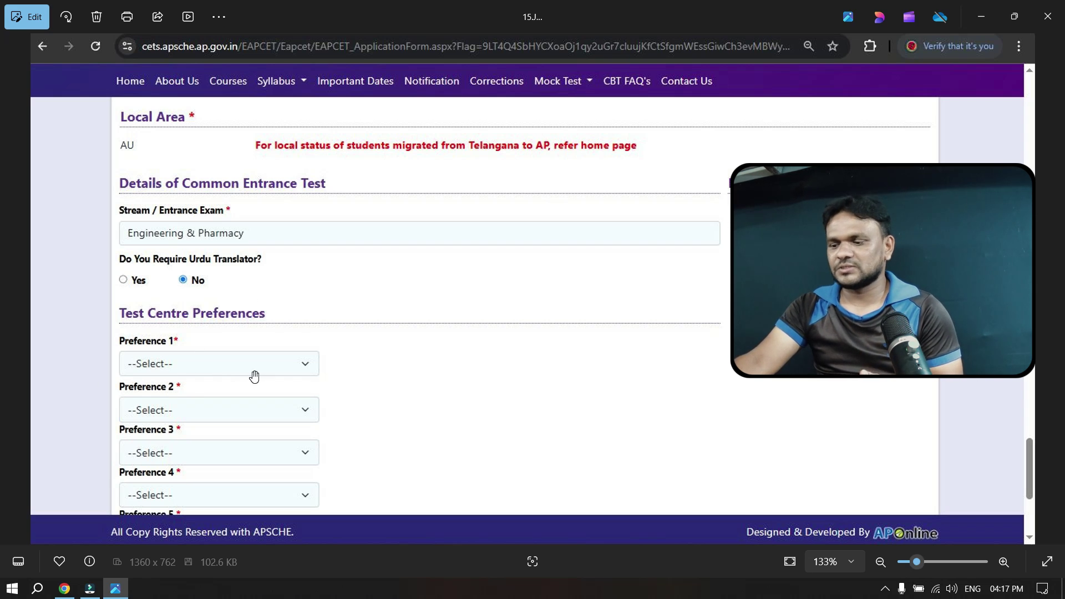
key(Right)
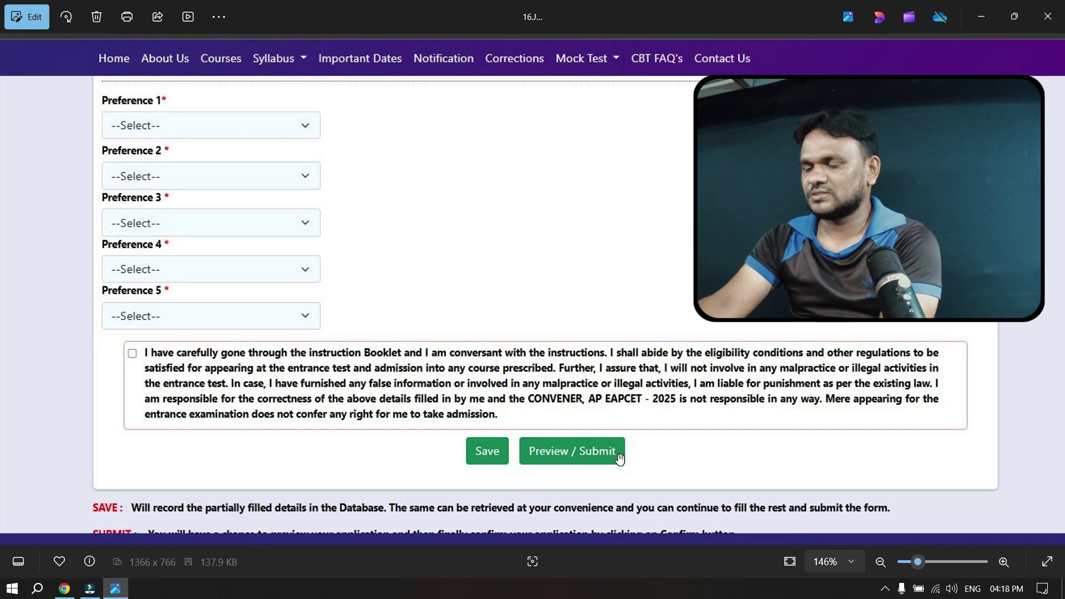
key(Right)
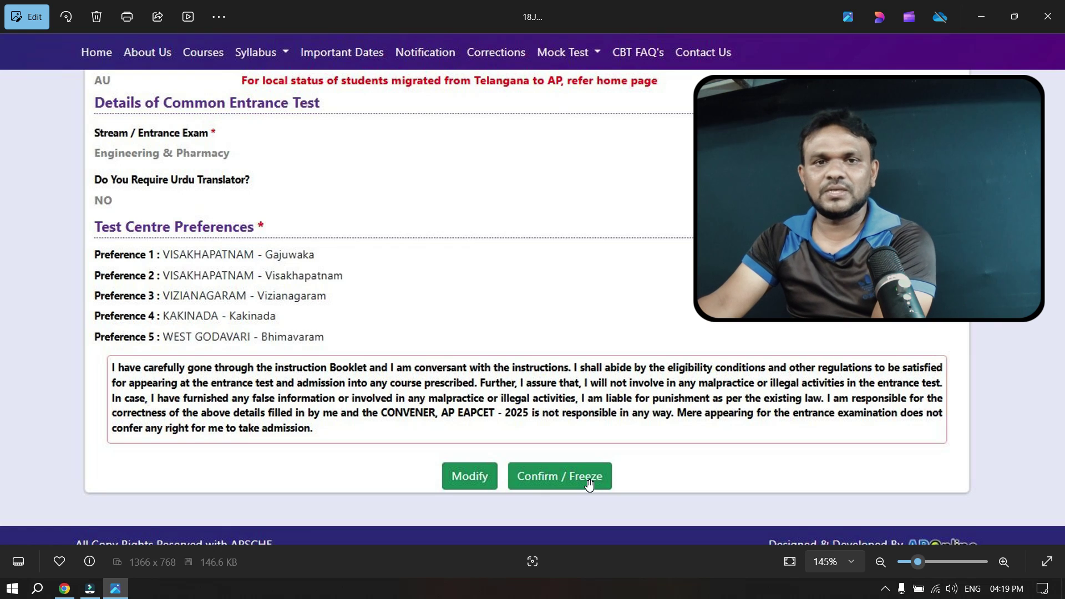
key(Right)
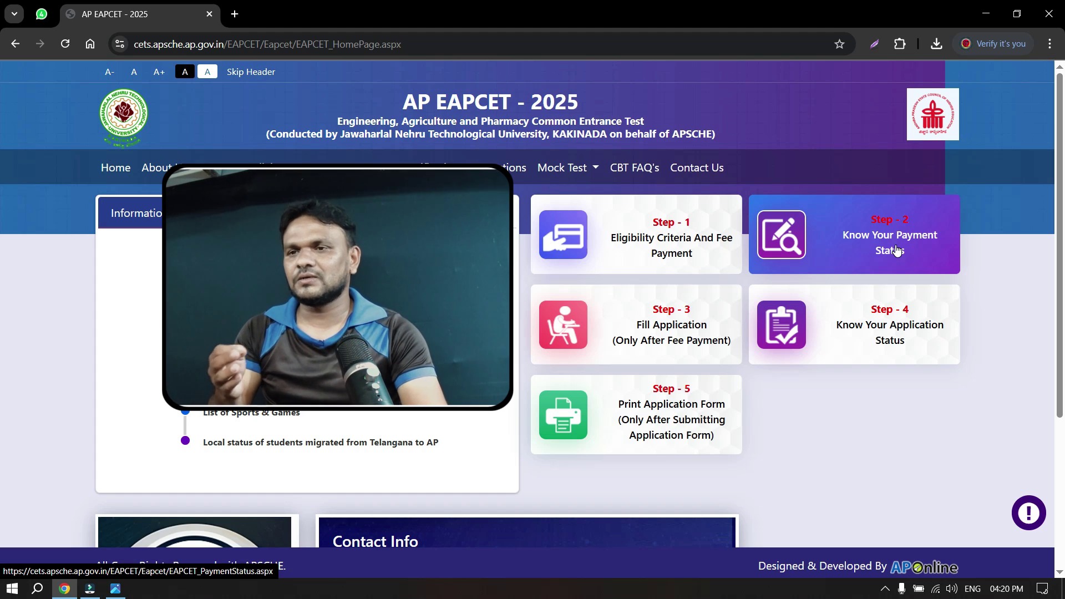
Check the Important Dates table once more and go back to the AP EAPCET home page.
click(700, 169)
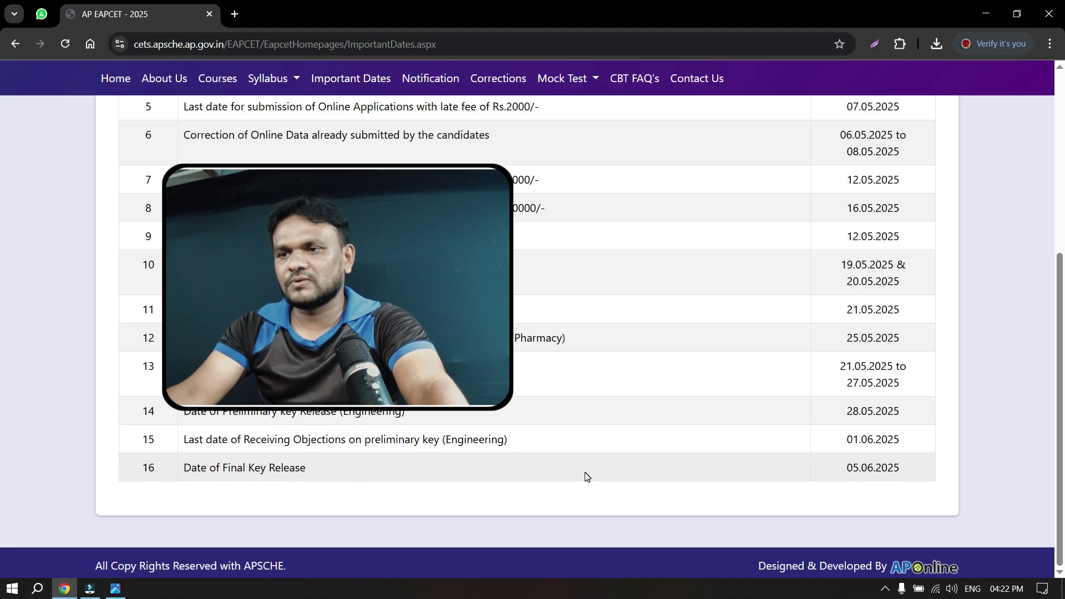
scroll(587, 477, up, 6)
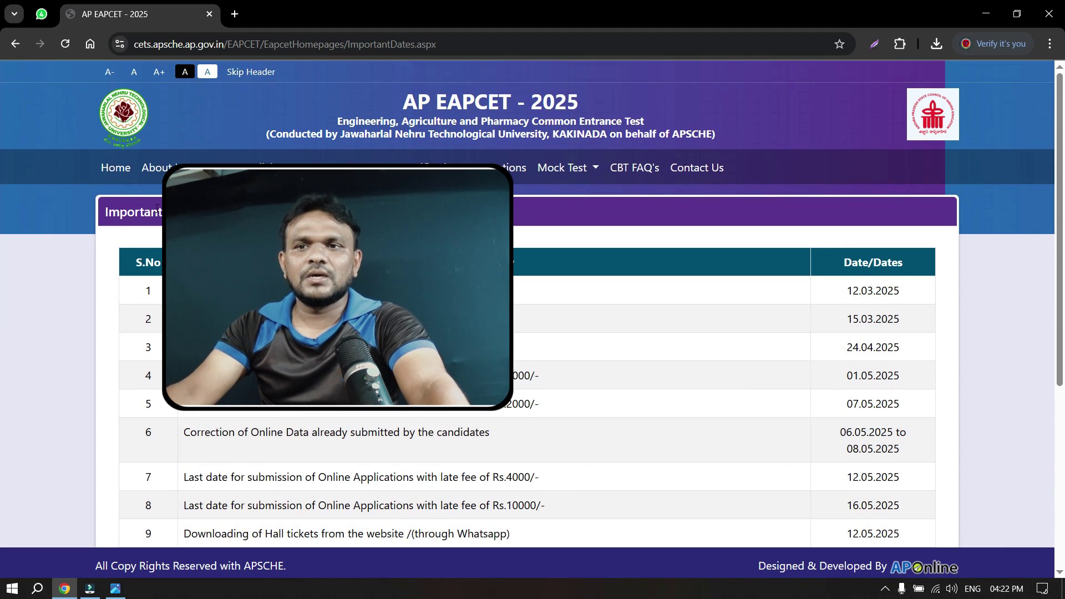
click(116, 168)
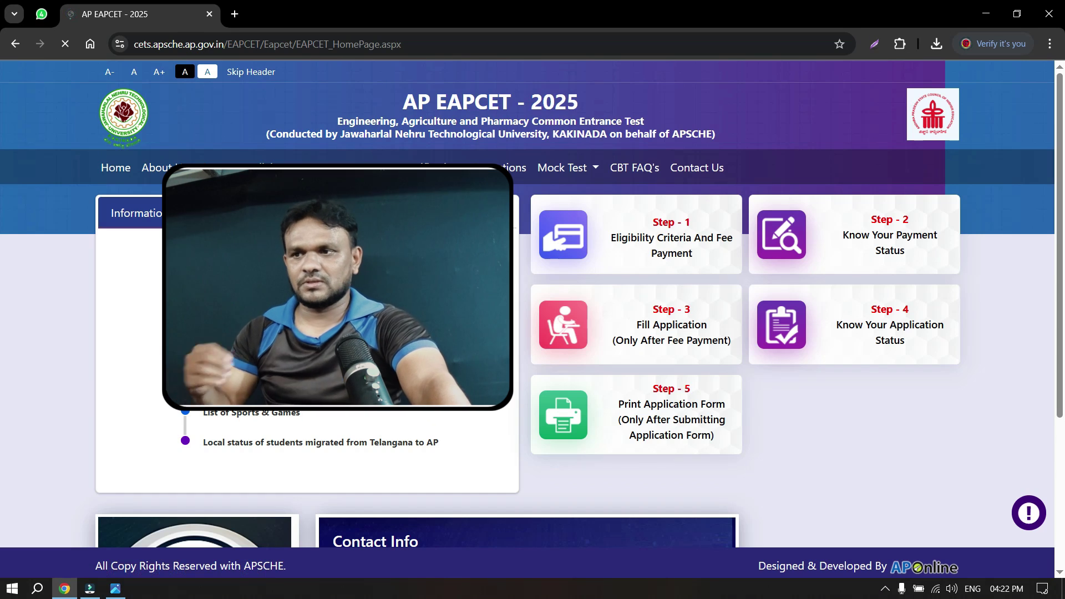